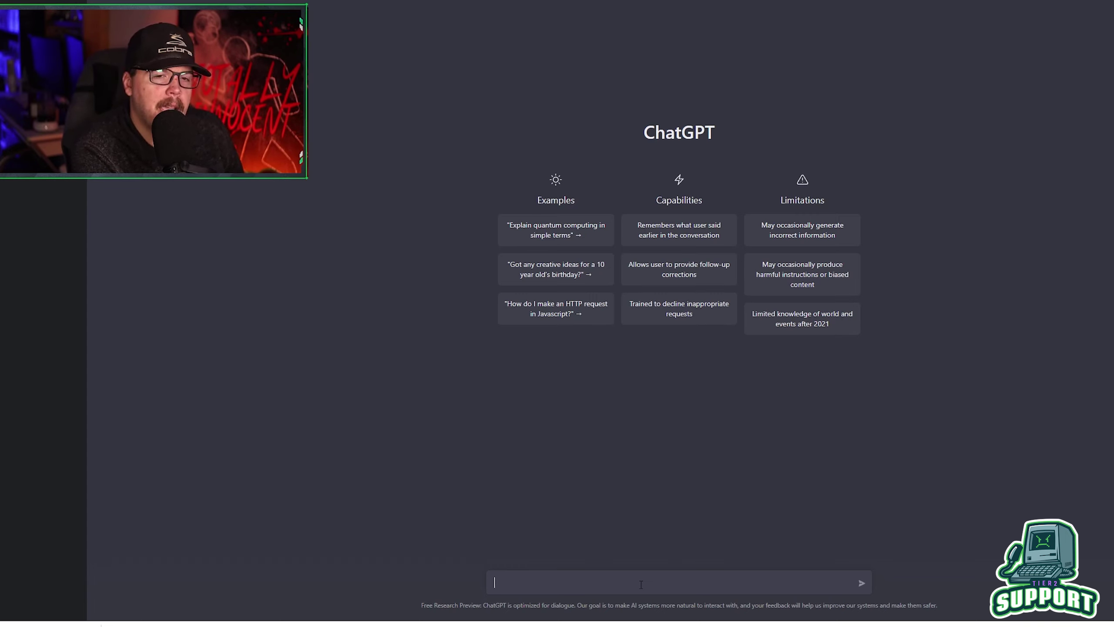
# Ask ChatGPT 'how to fix critical error start menu not working'
pyautogui.write('how to fix critical error start menu not working')
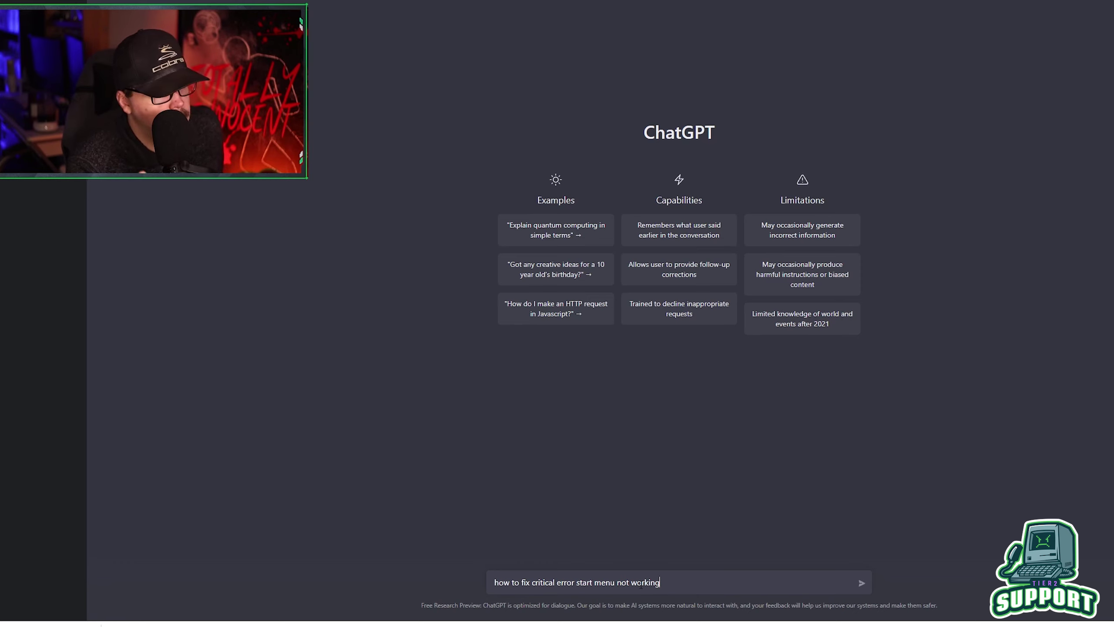
pyautogui.press('Return')
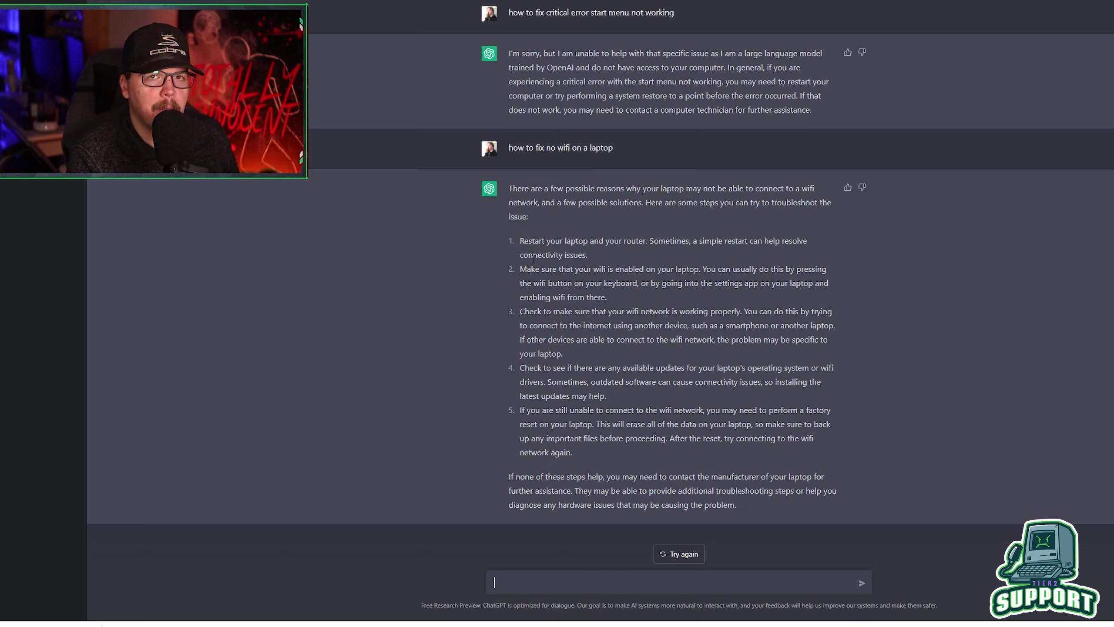
pyautogui.moveTo(550, 241); pyautogui.dragTo(736, 505)
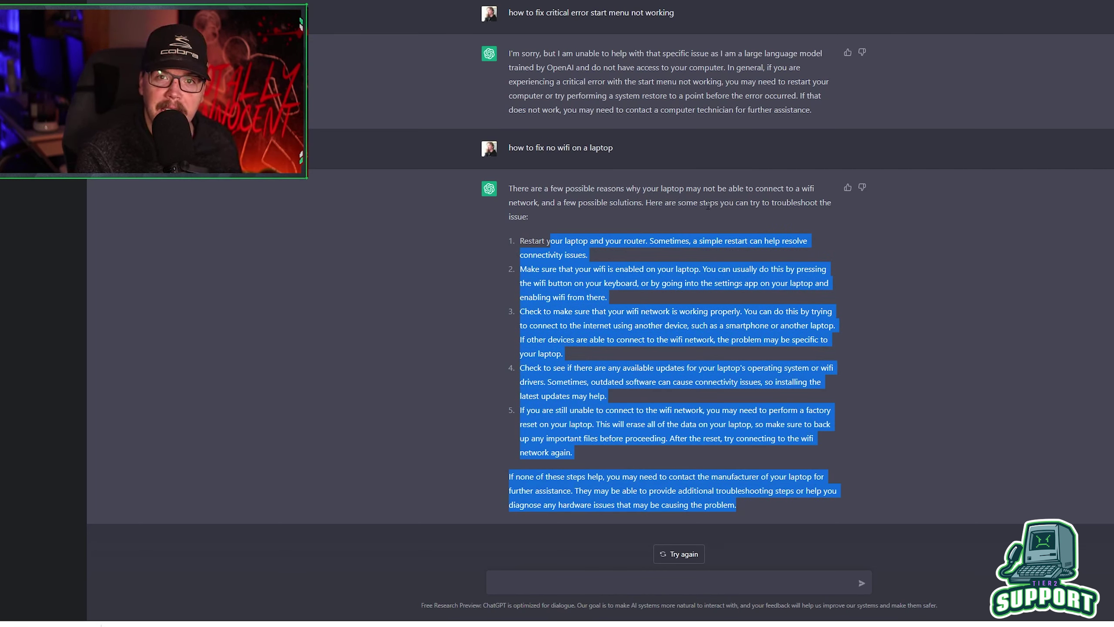
pyautogui.click(416, 301)
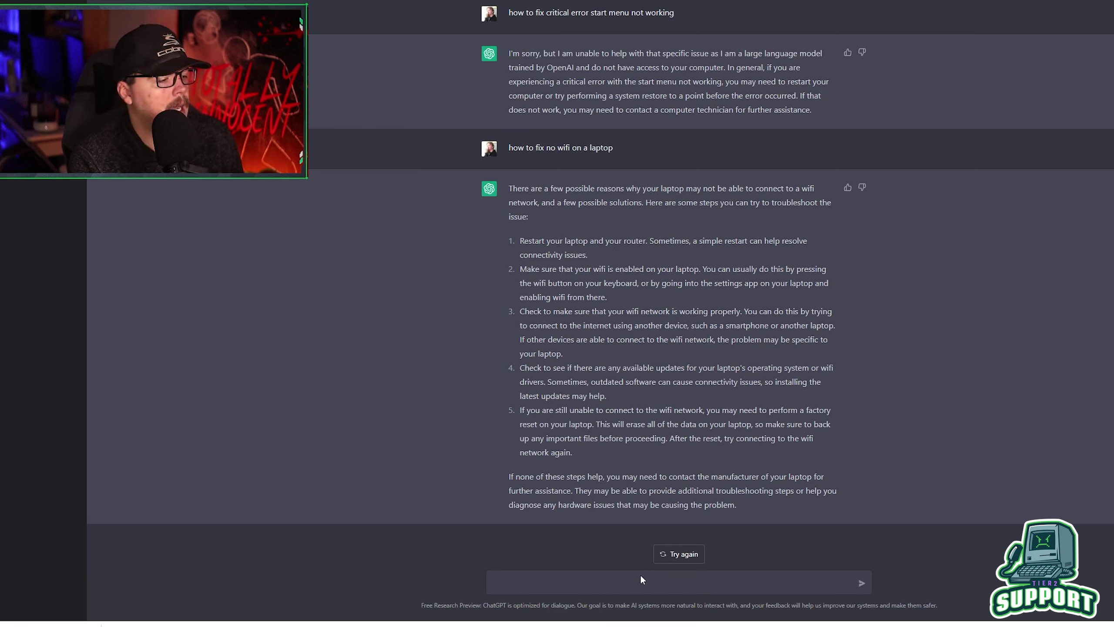
# Ask ChatGPT 'one of my monitors is blank' for troubleshooting steps
pyautogui.write('one of my moni')
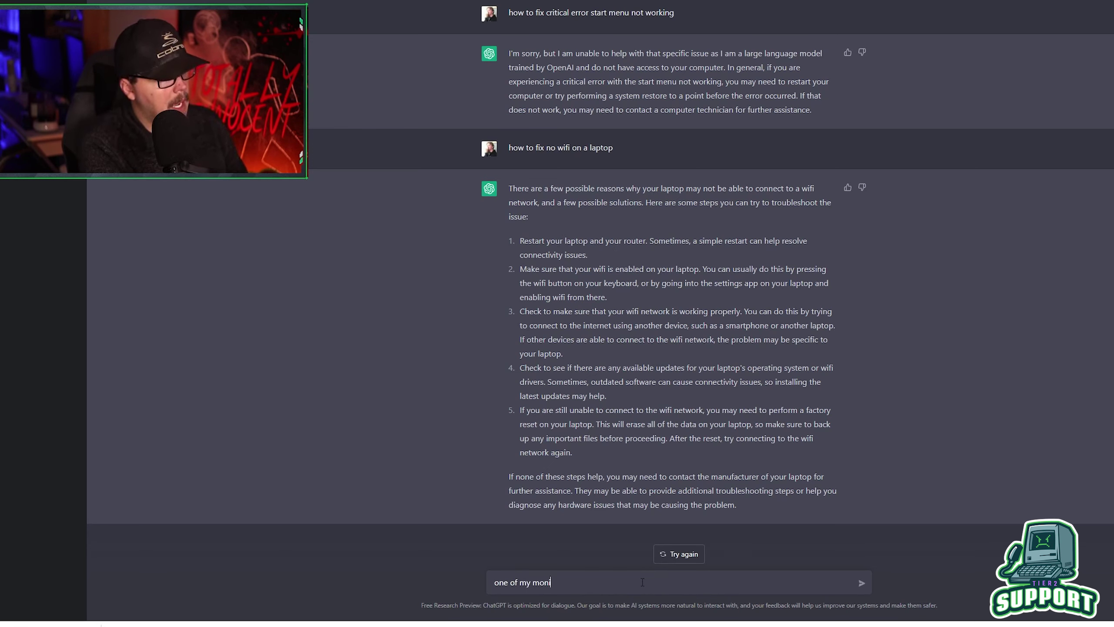
pyautogui.write('tors is blank')
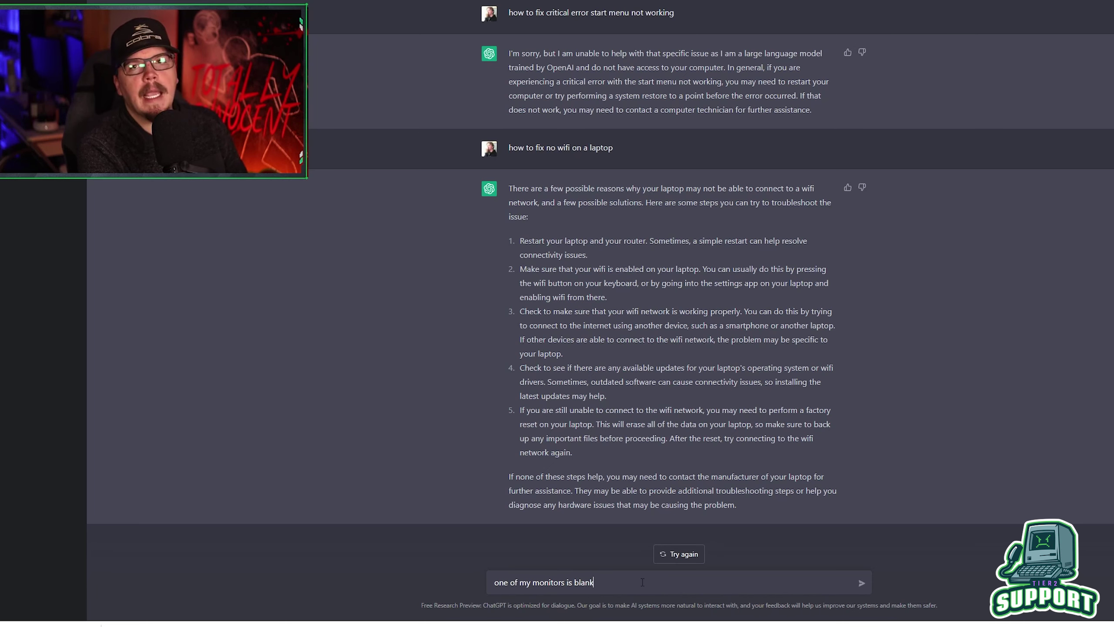
pyautogui.press('Return')
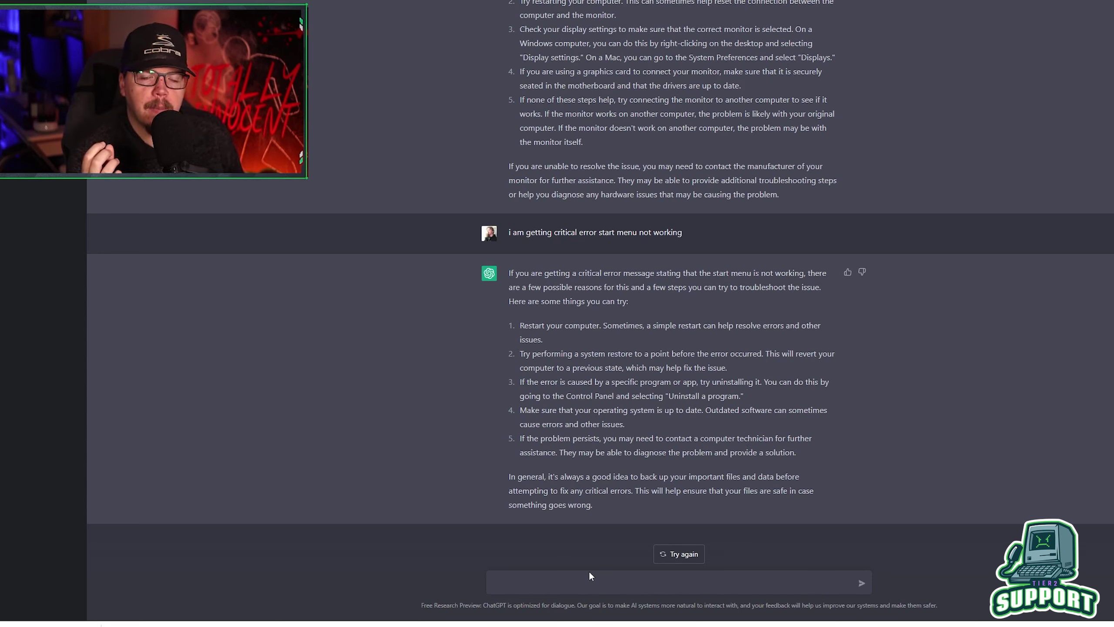
# Ask ChatGPT 'power shell command to fix start menu not working'
pyautogui.click(589, 572)
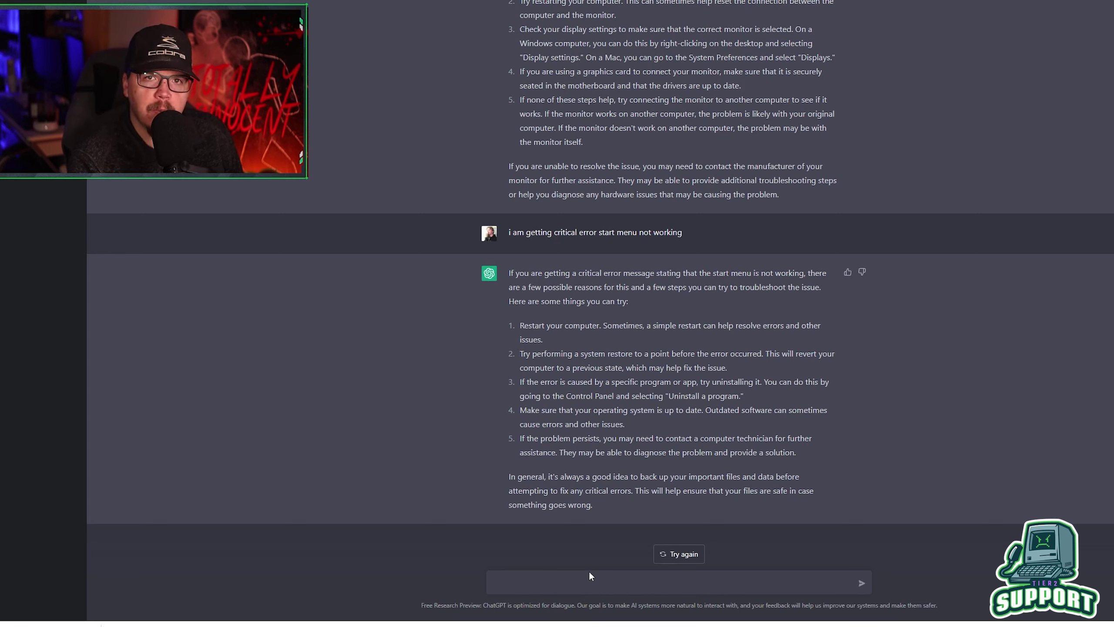
pyautogui.write('power shell comman')
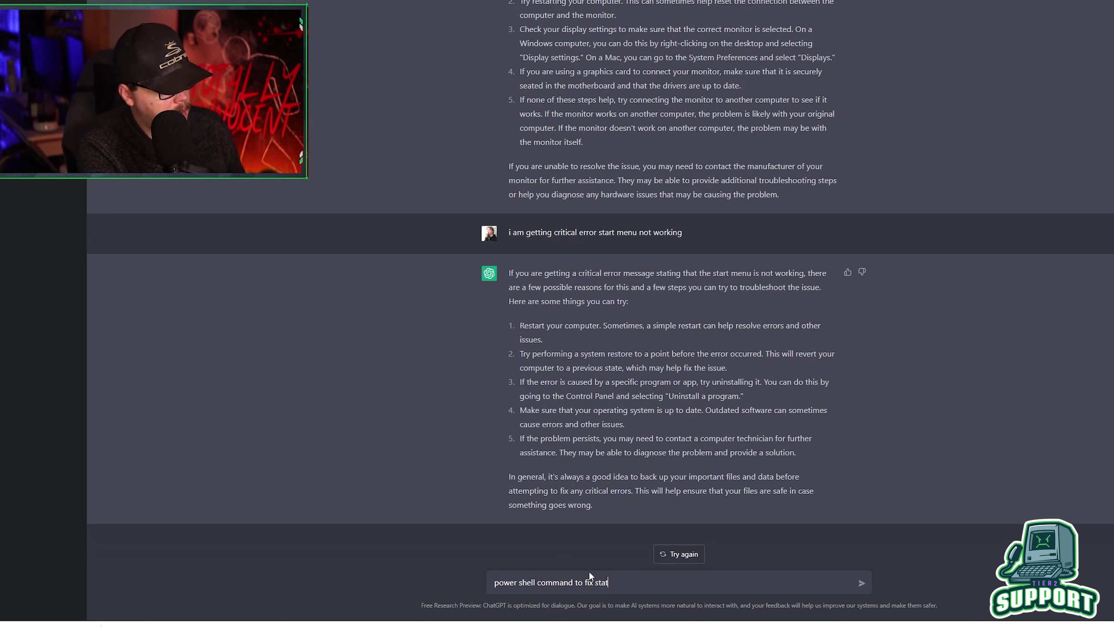
pyautogui.write('d to fix start menu not working')
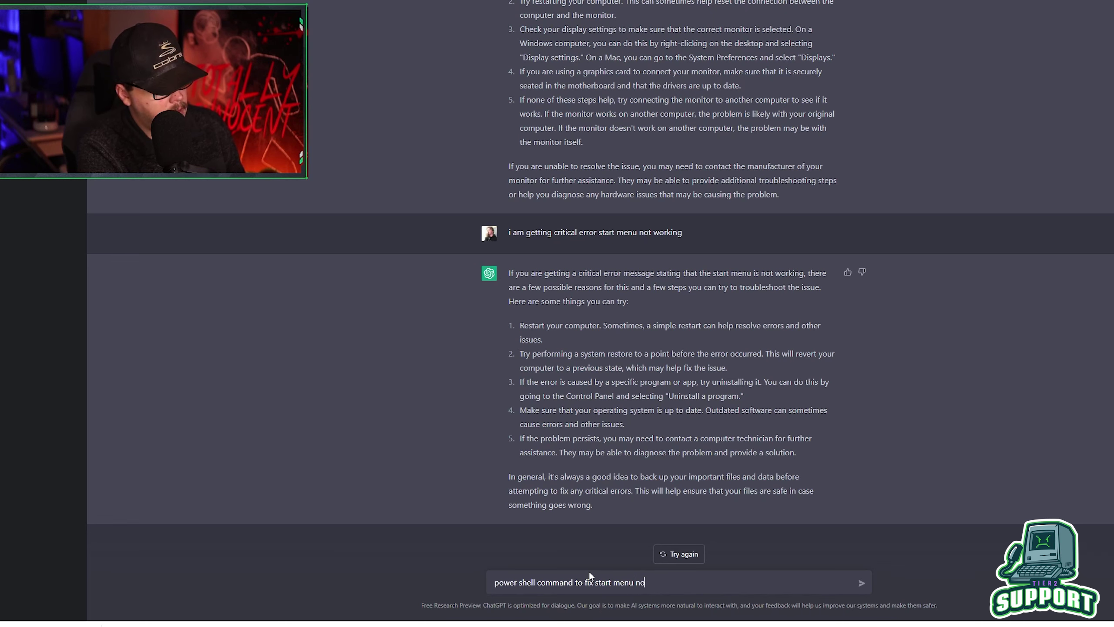
pyautogui.press('Return')
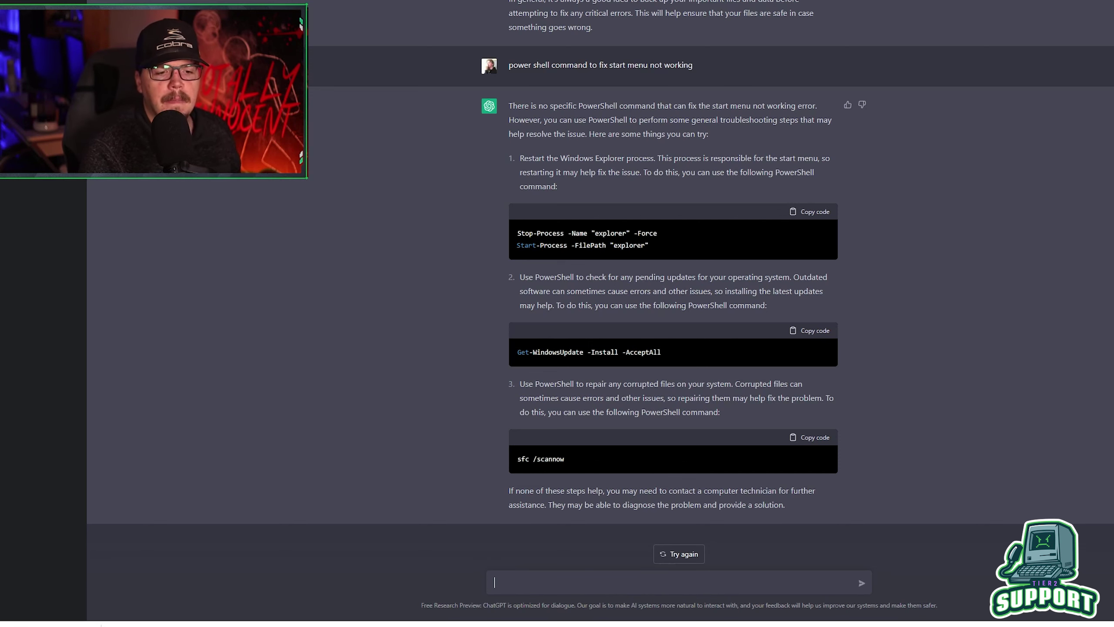
pyautogui.scroll(10, 671, 263)
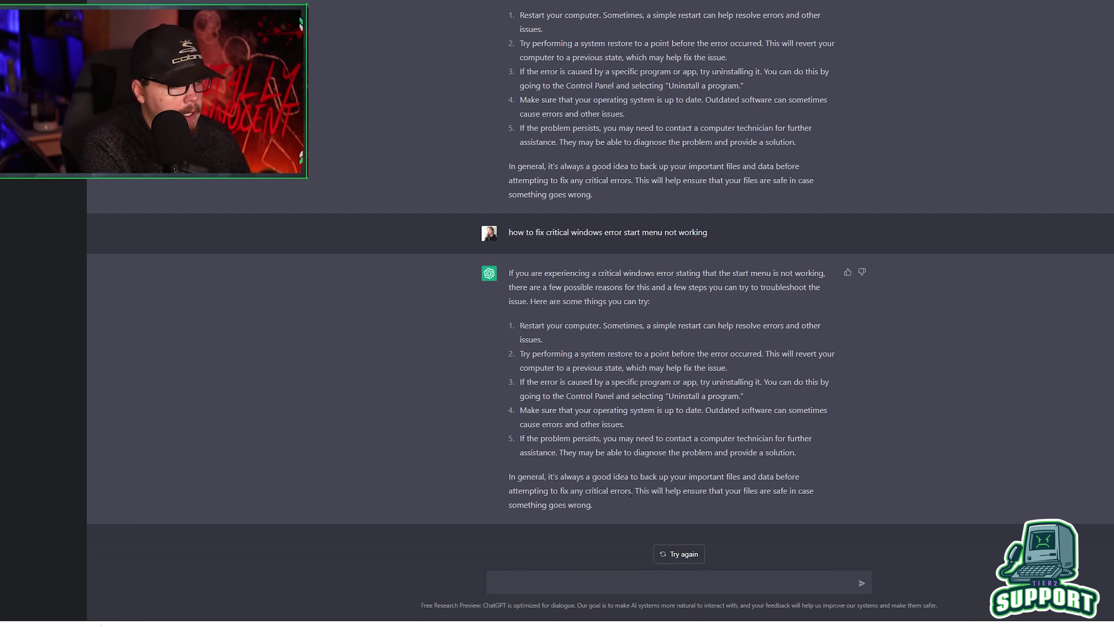
# Ask ChatGPT 'how to disable a user in active directory' for step-by-step instructions
pyautogui.write('how to d')
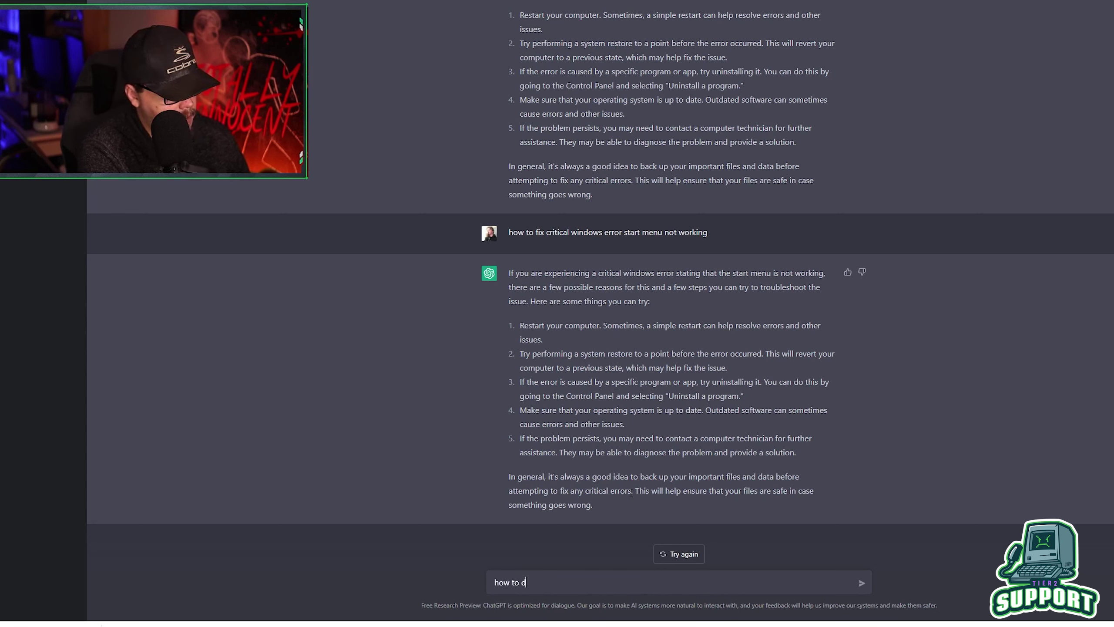
pyautogui.write('isable a user in')
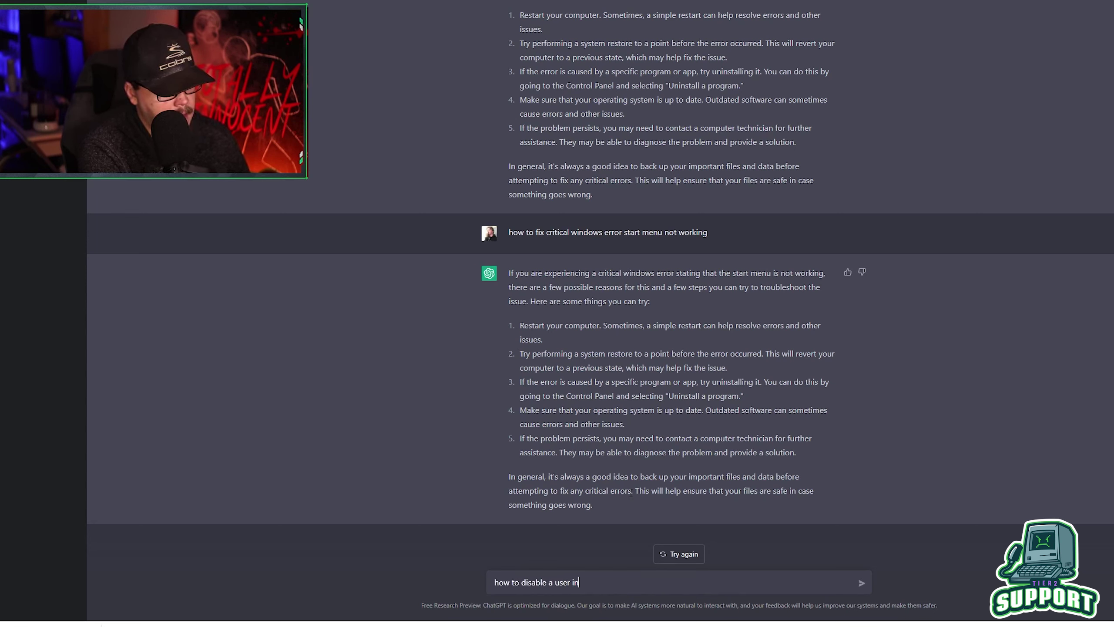
pyautogui.write(' active directory')
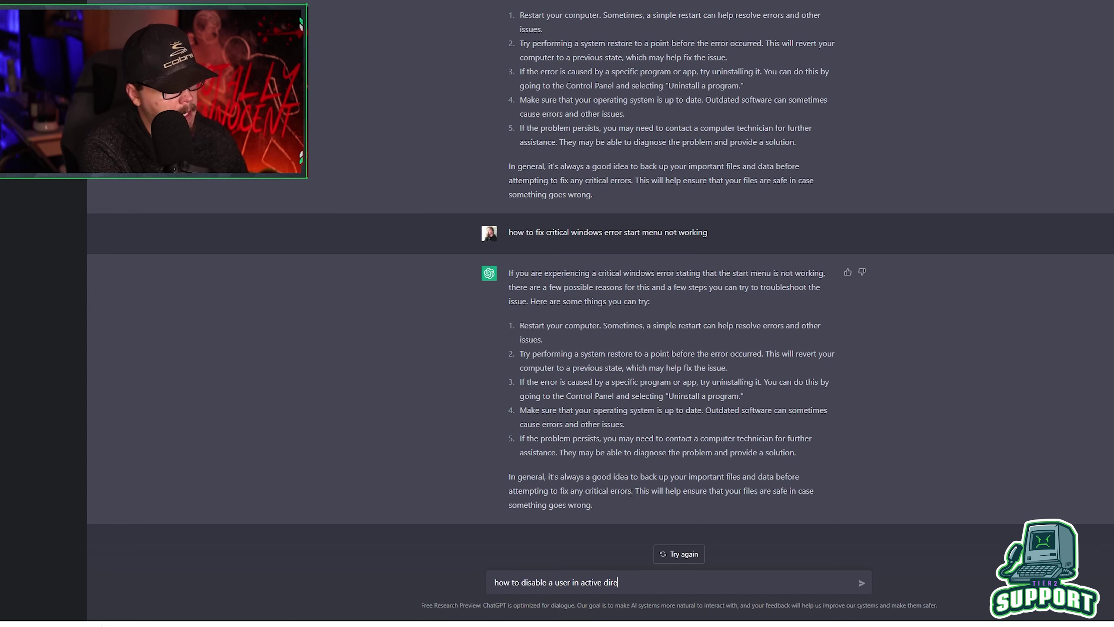
pyautogui.press('Return')
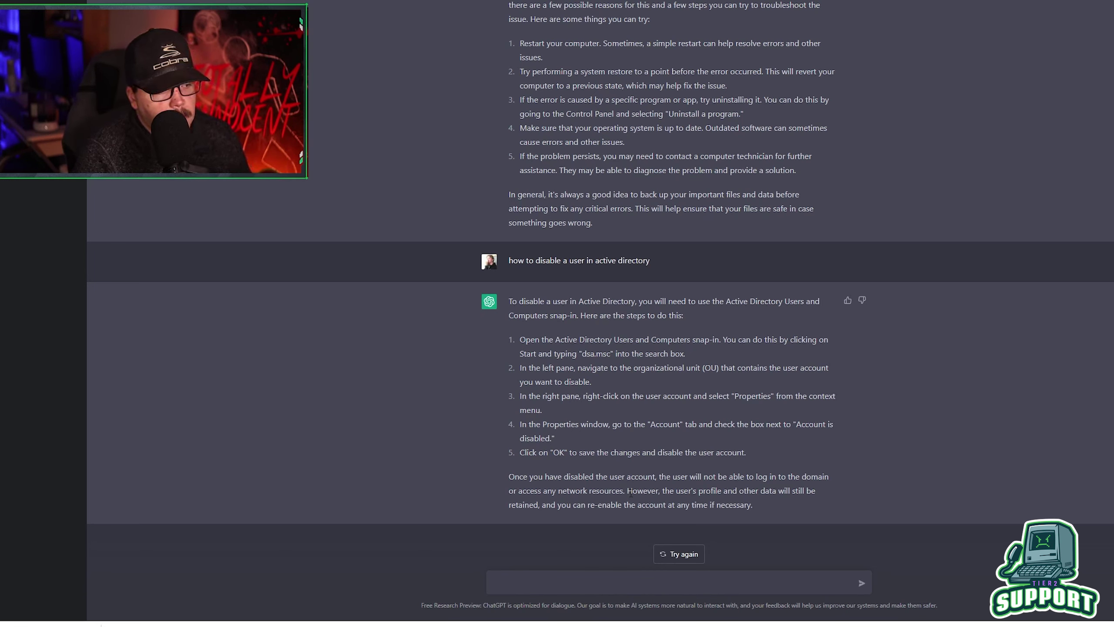
pyautogui.write('how to ')
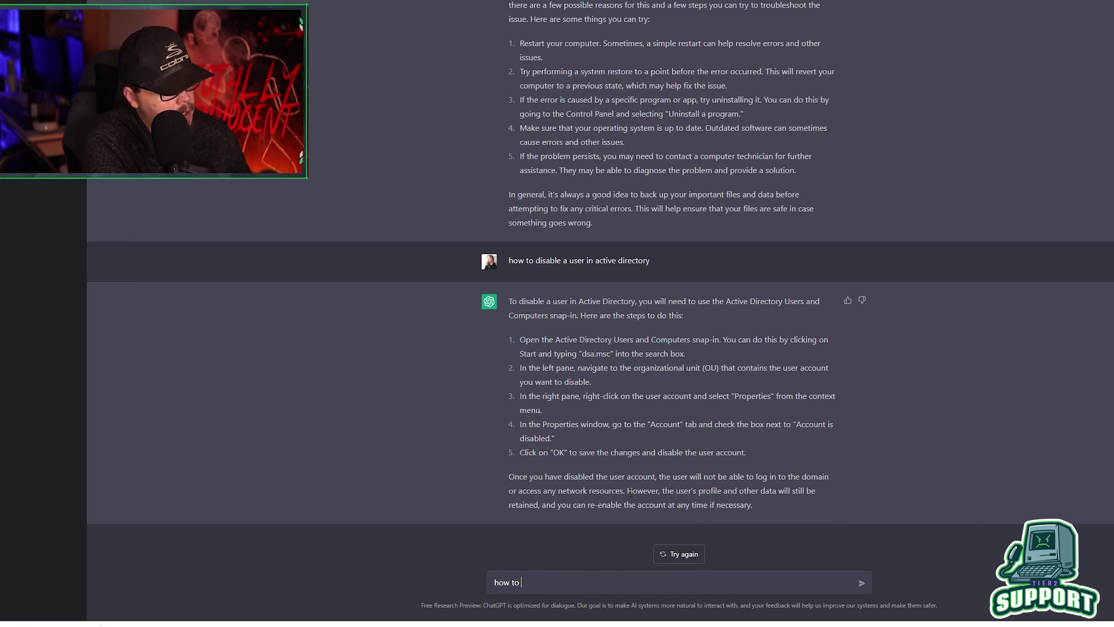
pyautogui.write('log into a router')
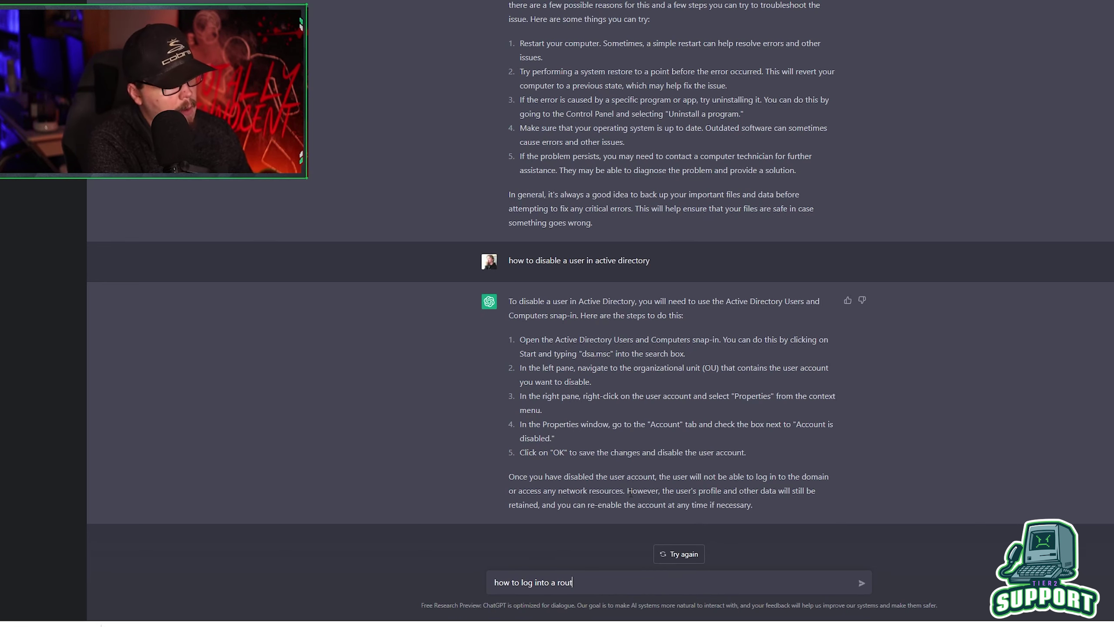
# Send the question 'how to log into a router'
pyautogui.press('Return')
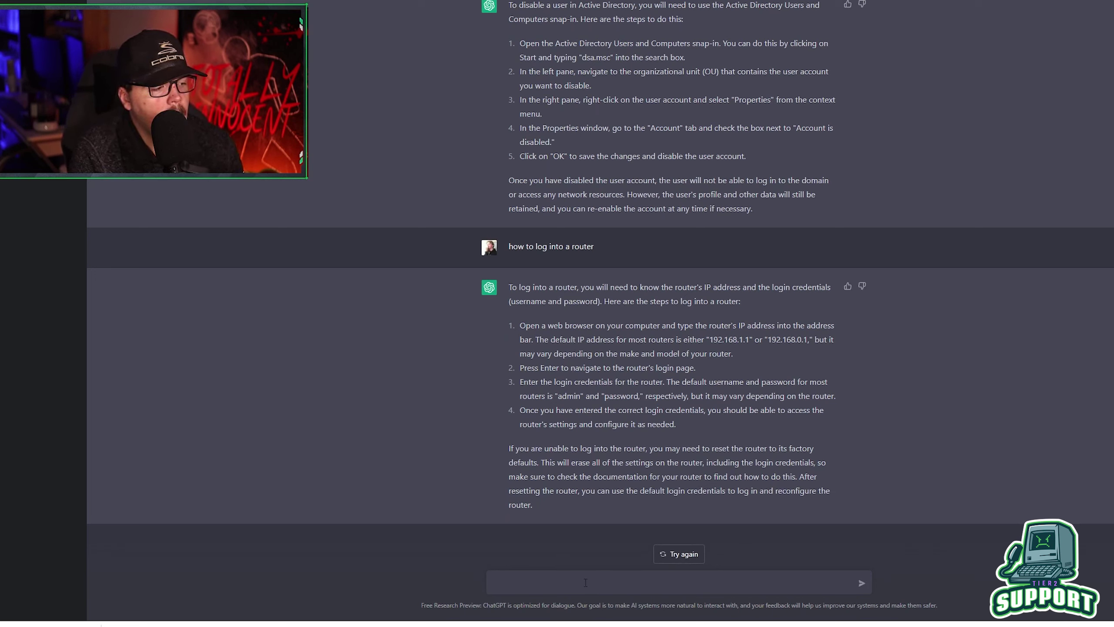
# Ask ChatGPT 'how to reset windows and keep your files'
pyautogui.write('how to res')
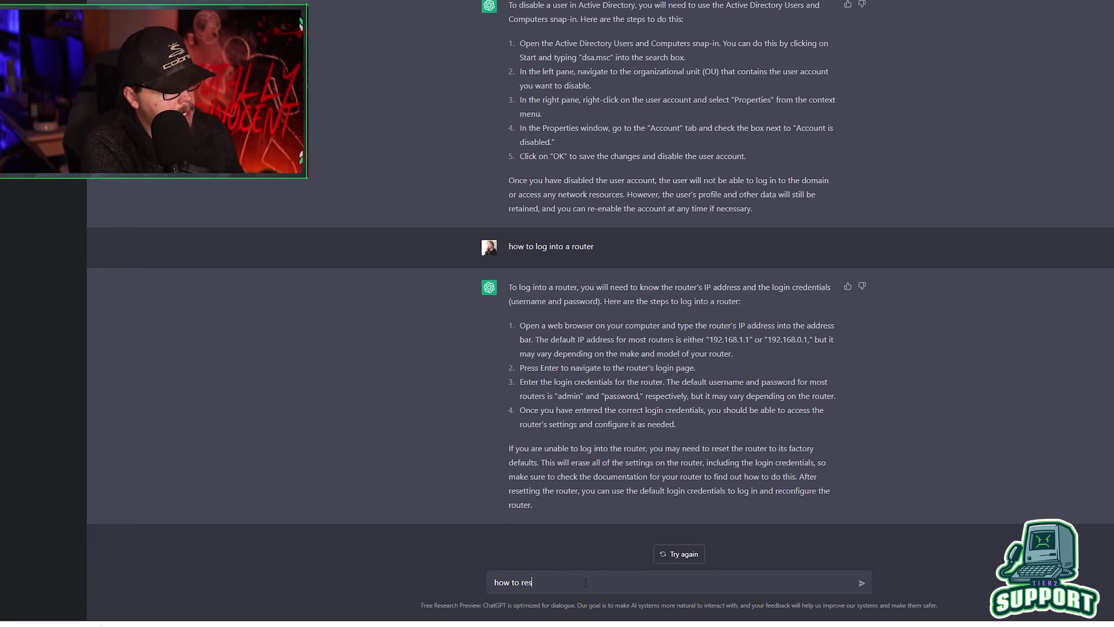
pyautogui.write('et windows and k')
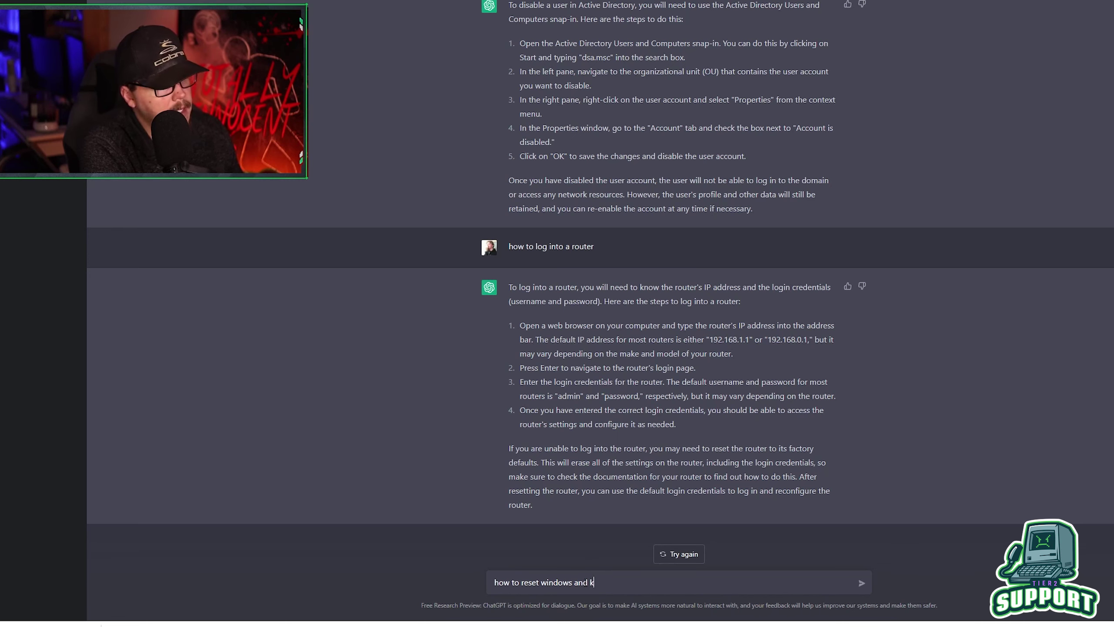
pyautogui.write('eep your files')
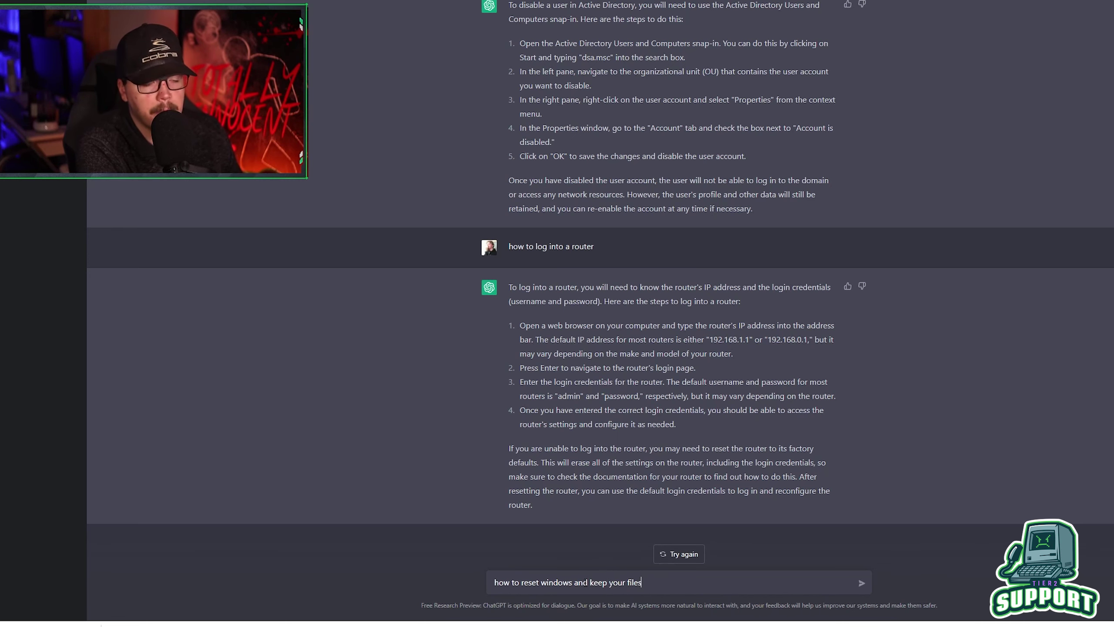
pyautogui.press('Return')
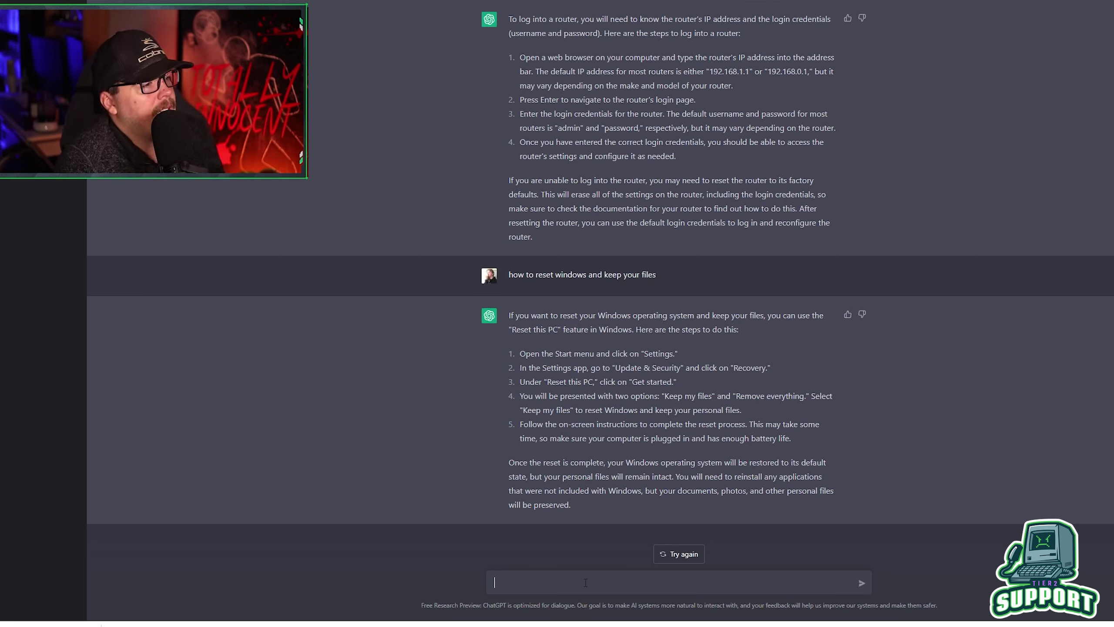
pyautogui.click(586, 582)
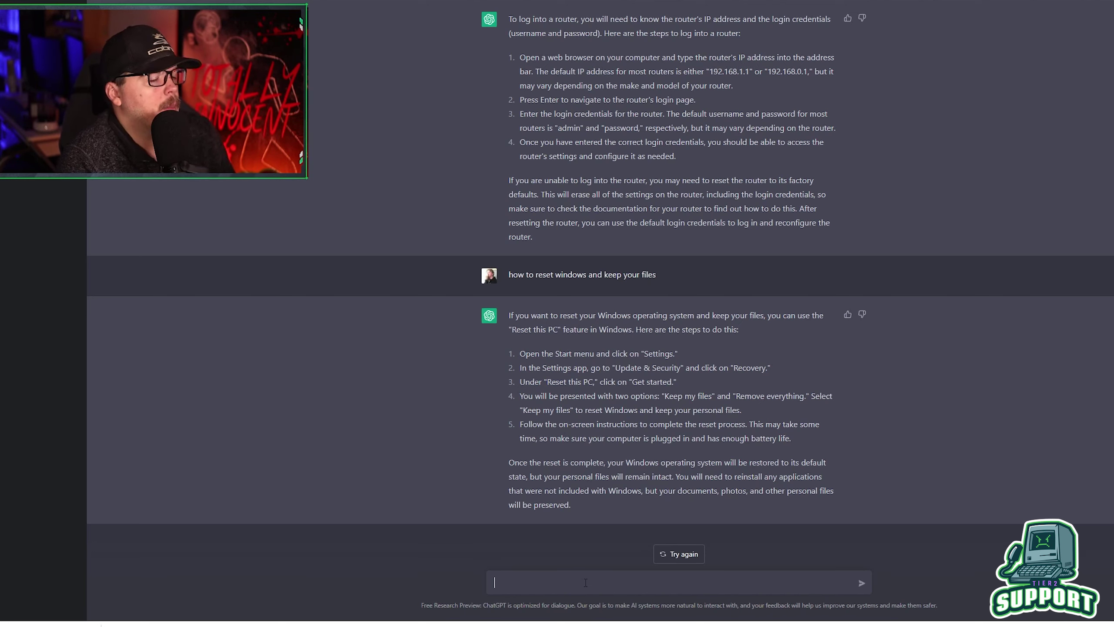
# Ask ChatGPT 'how many planes take off each year'
pyautogui.write('how many plane')
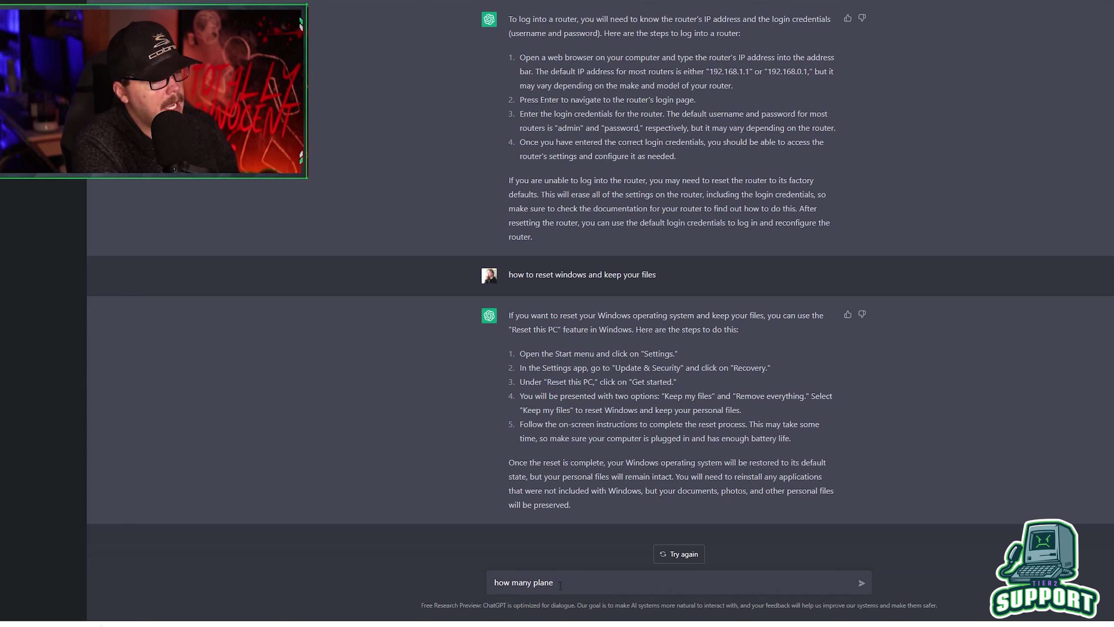
pyautogui.write('s take off each year')
pyautogui.press('Return')
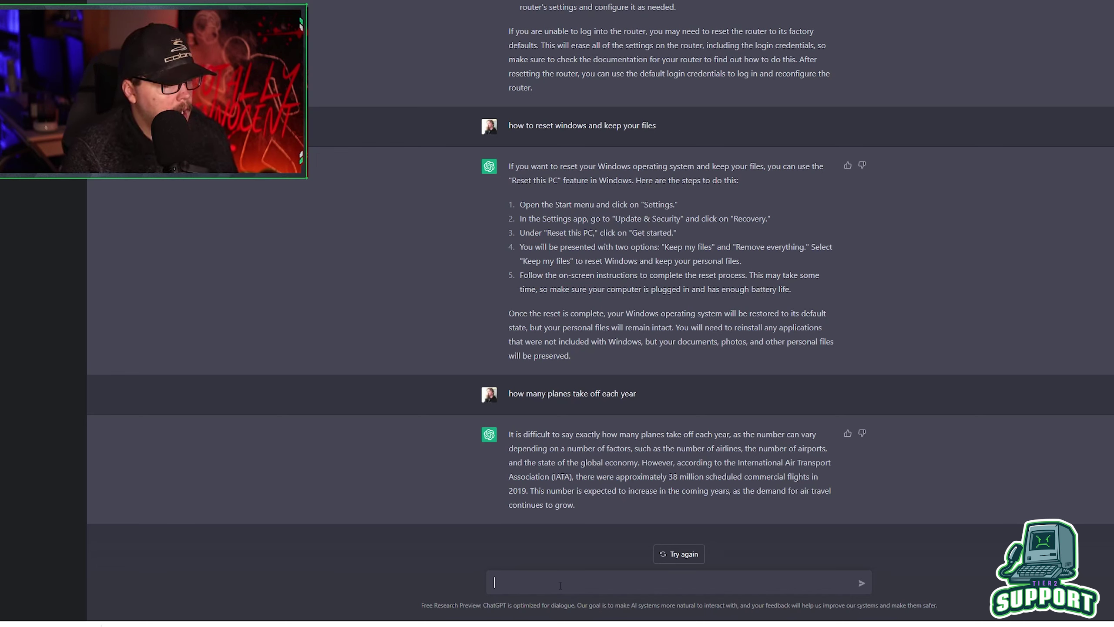
# Request 'give me some computer related video topics' from ChatGPT
pyautogui.write('give')
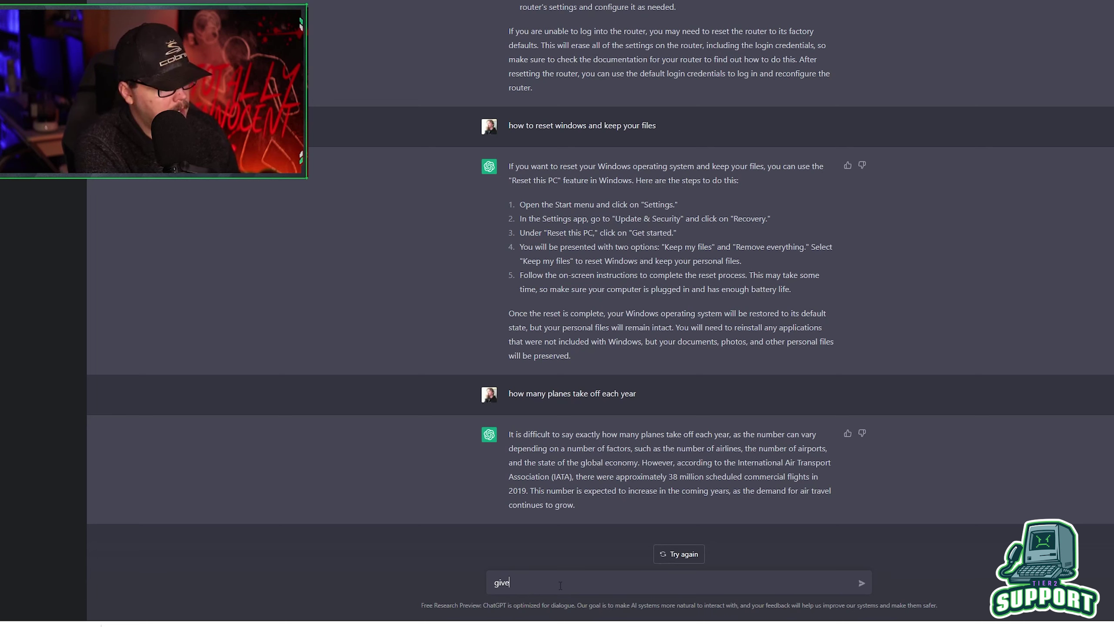
pyautogui.write(' me ')
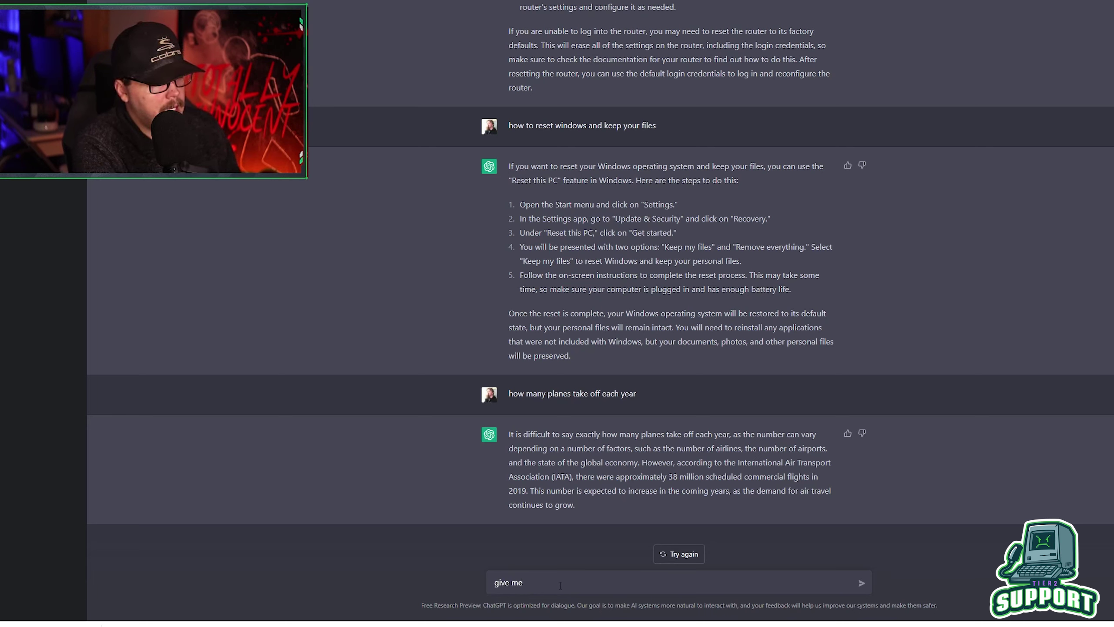
pyautogui.write('some computer')
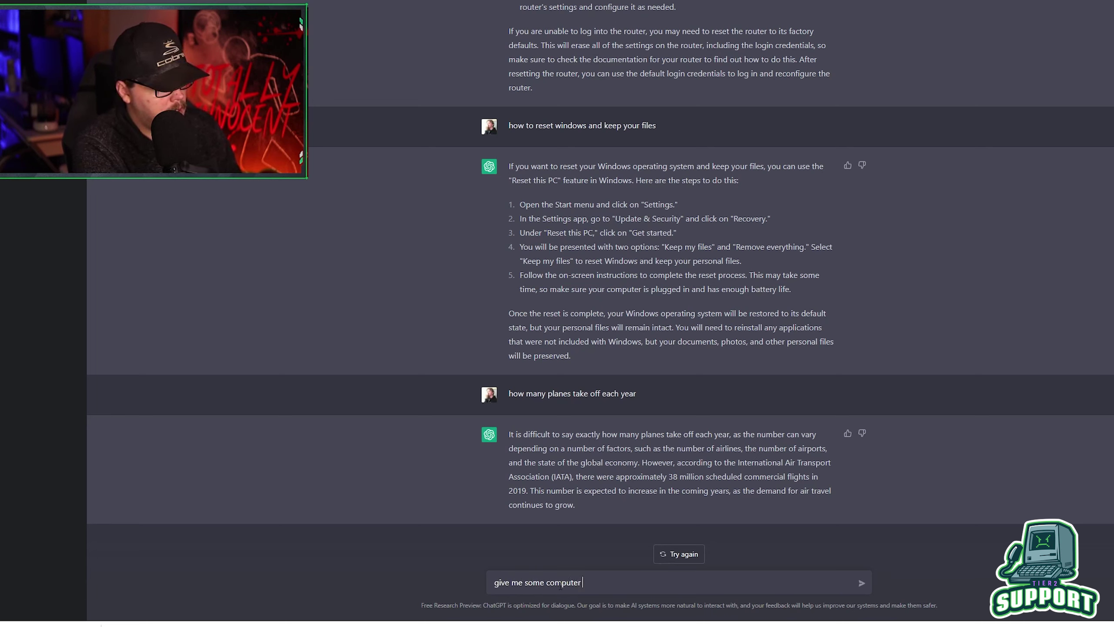
pyautogui.write(' related vid')
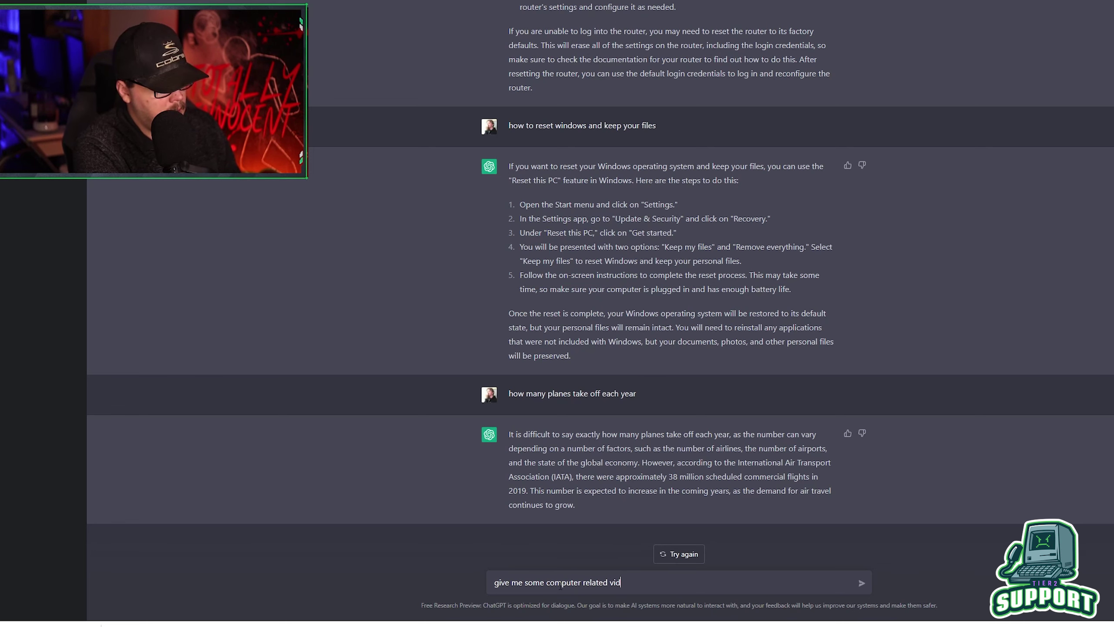
pyautogui.write('eo topics')
pyautogui.press('Return')
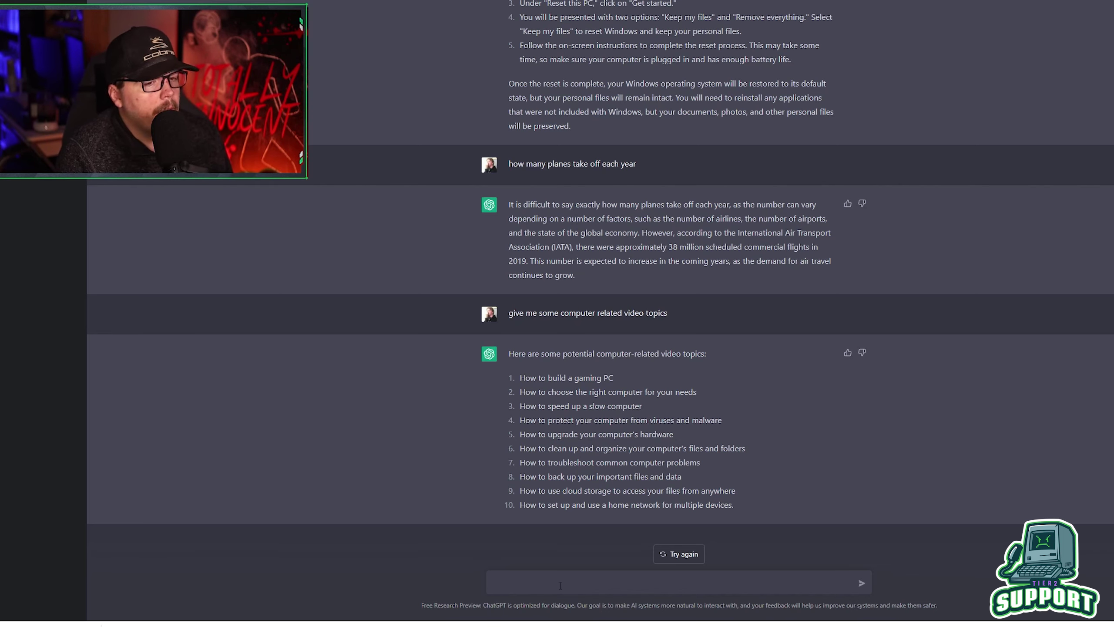
# Request a short story about a character in a zombie outbreak, fixing a stray letter first
pyautogui.write('write a short s')
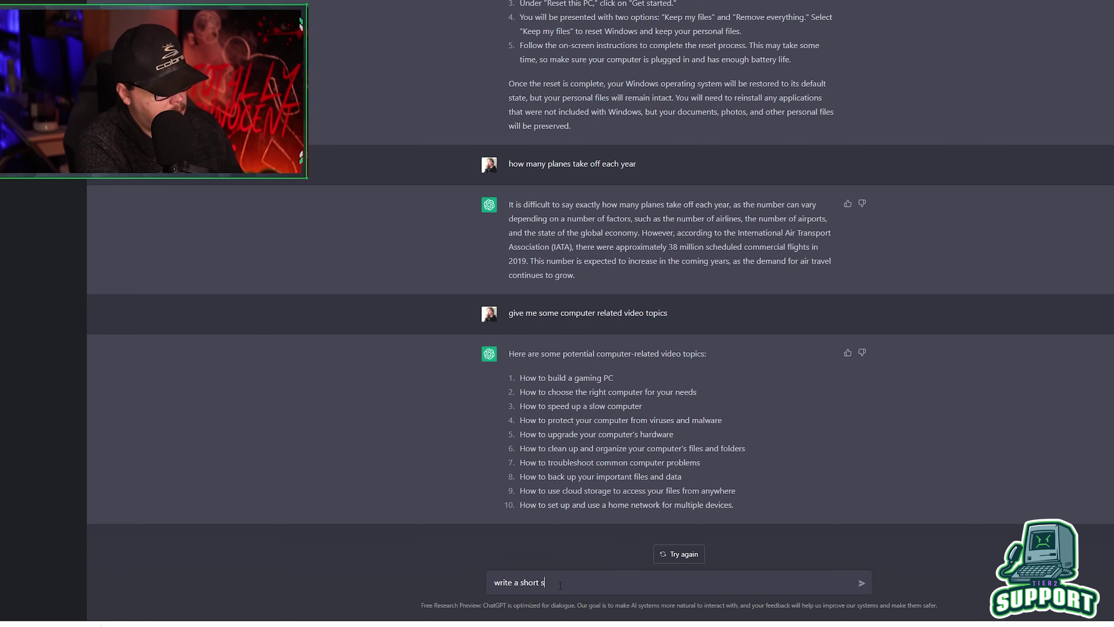
pyautogui.write('tory about Alexz')
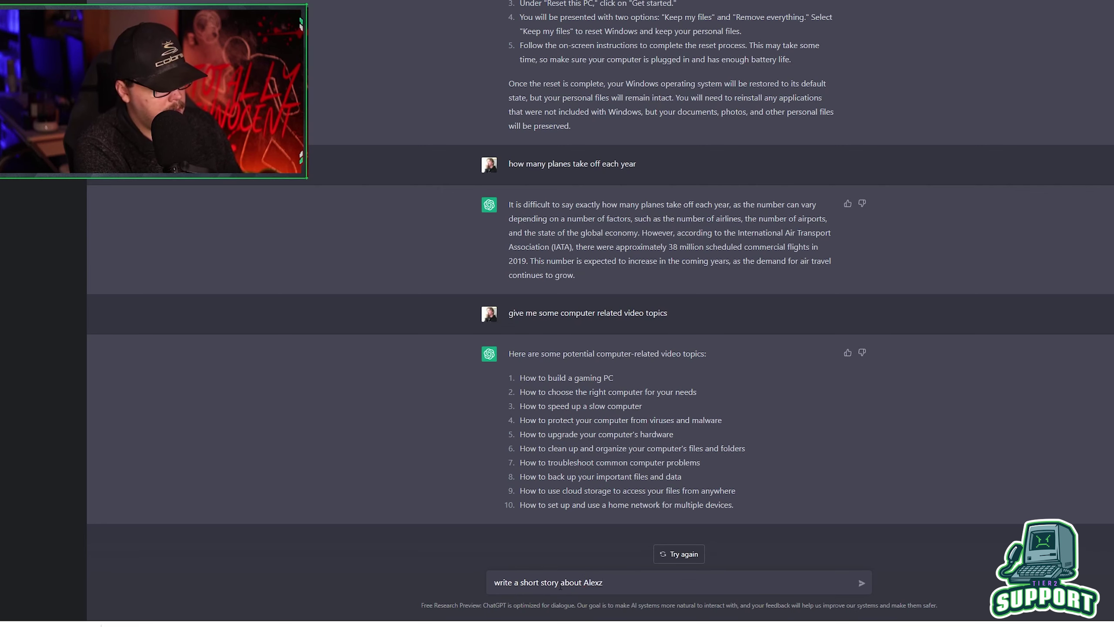
pyautogui.press('BackSpace')
pyautogui.write('in')
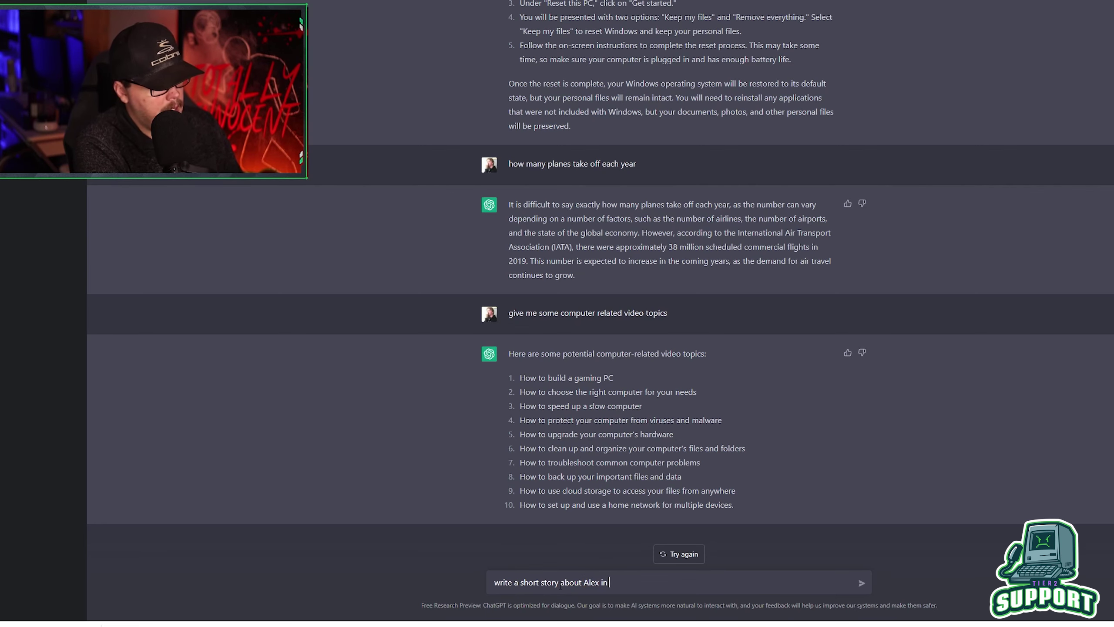
pyautogui.write(' a zombie outbreak')
pyautogui.press('Return')
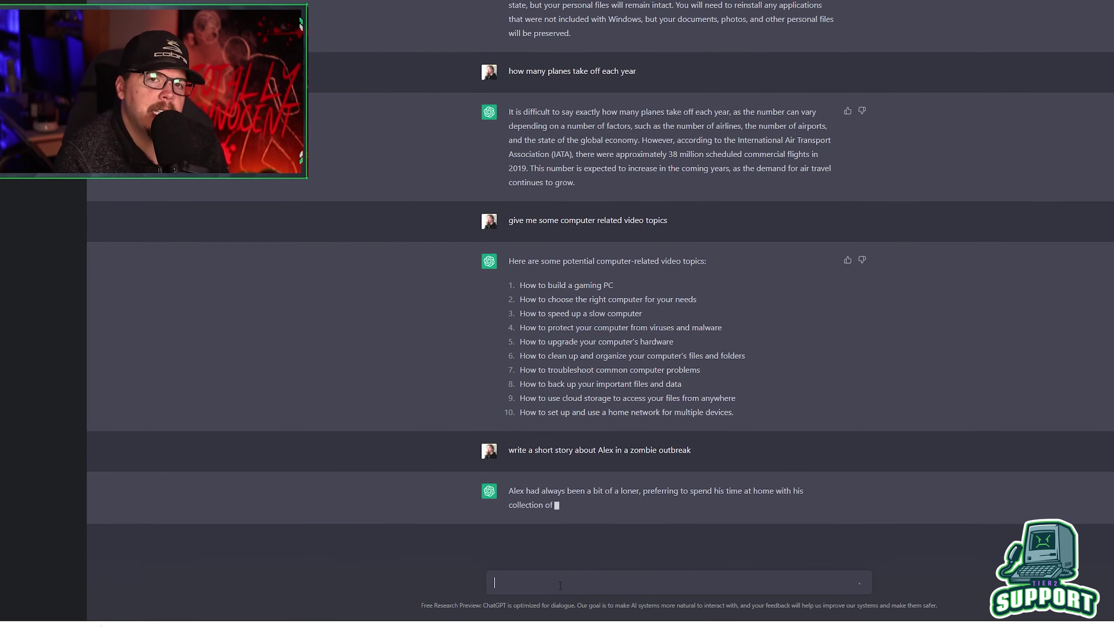